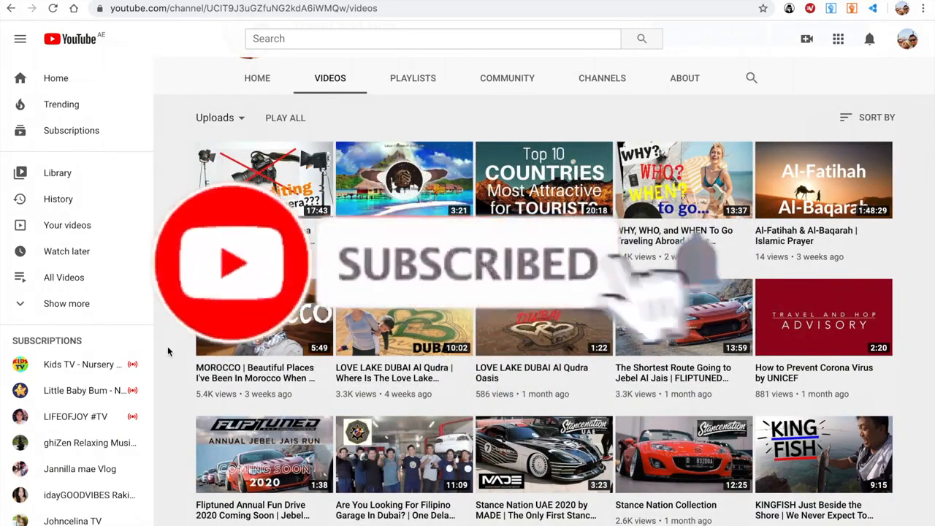
scroll(167, 346, down, 3)
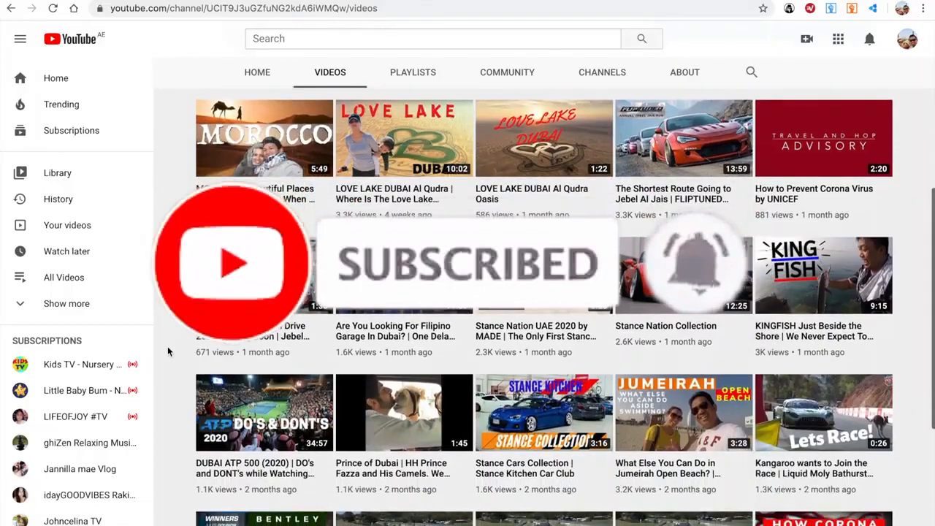
scroll(168, 351, down, 3)
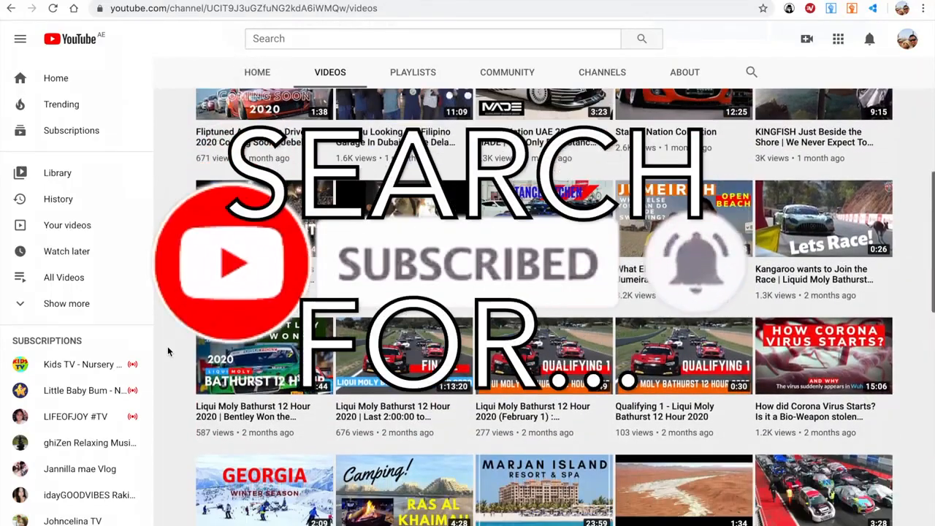
scroll(167, 347, up, 10)
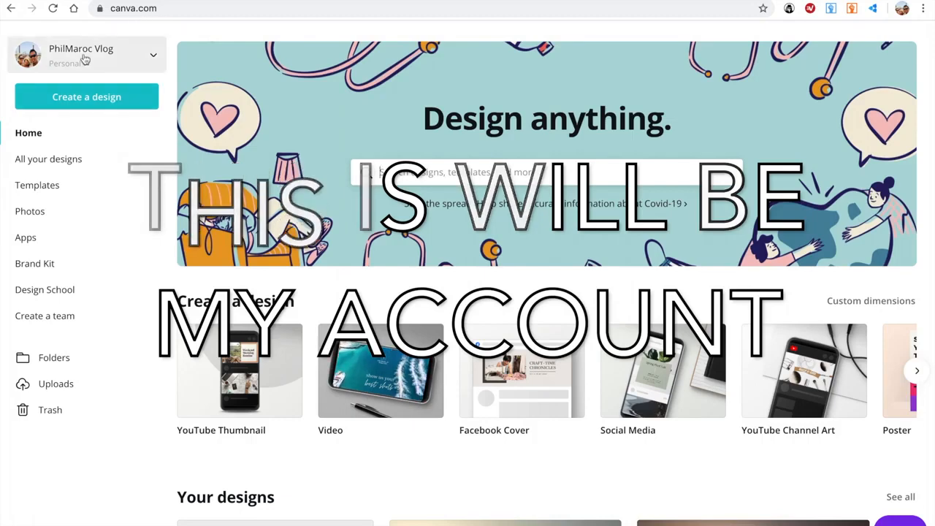
In Canva, create a blank YouTube Thumbnail design.
click(111, 98)
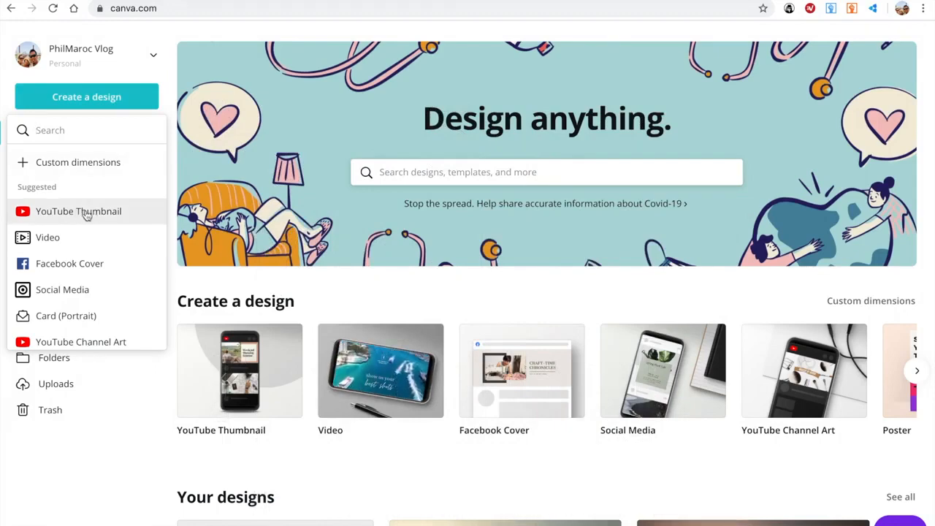
click(86, 213)
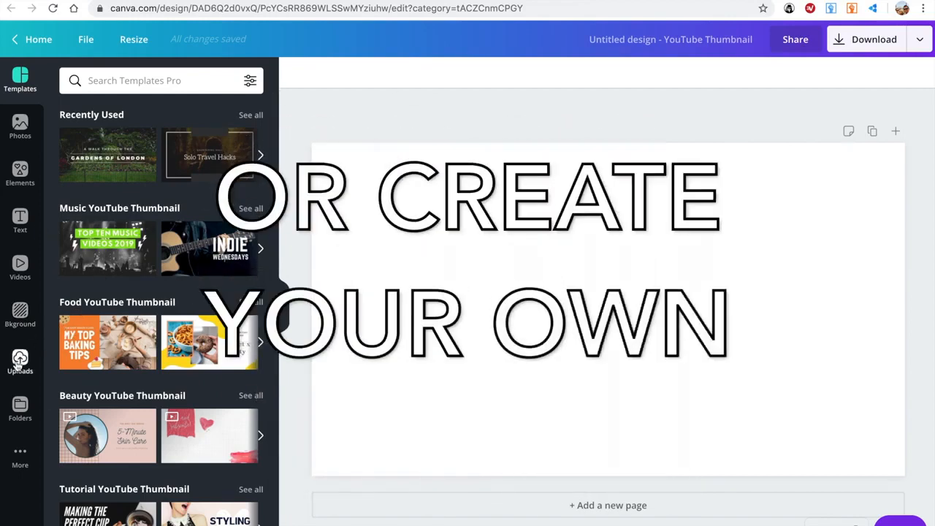
Add the uploaded desert photo of the robed figure and stretch it to the canvas's full width and down to its lower edge.
click(20, 362)
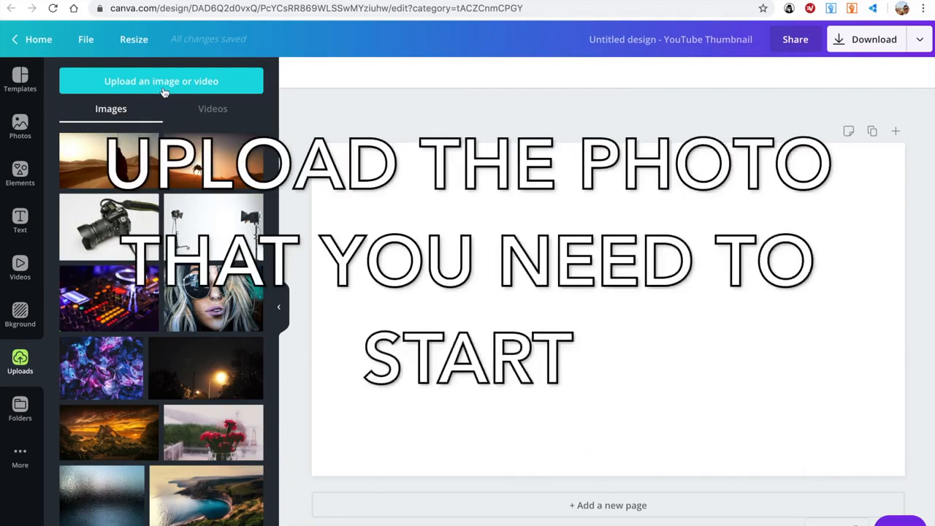
click(120, 156)
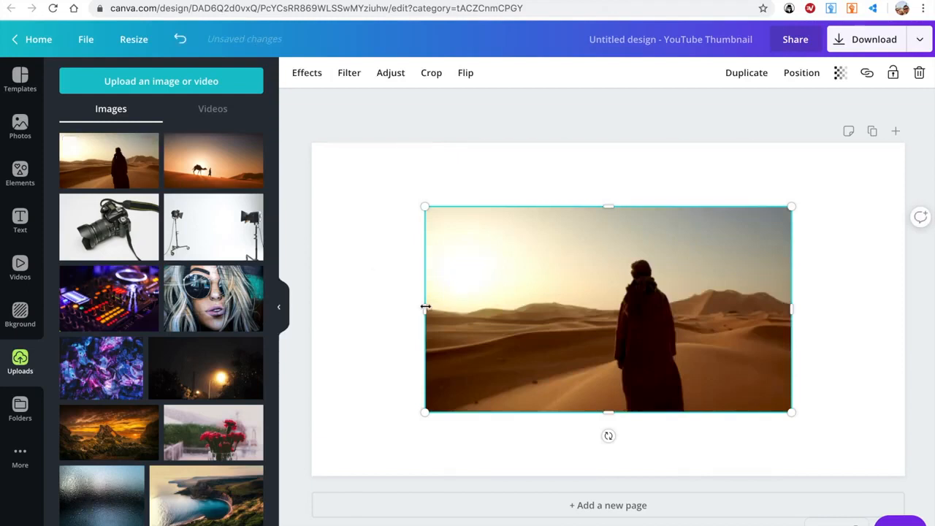
drag(390, 307, 312, 307)
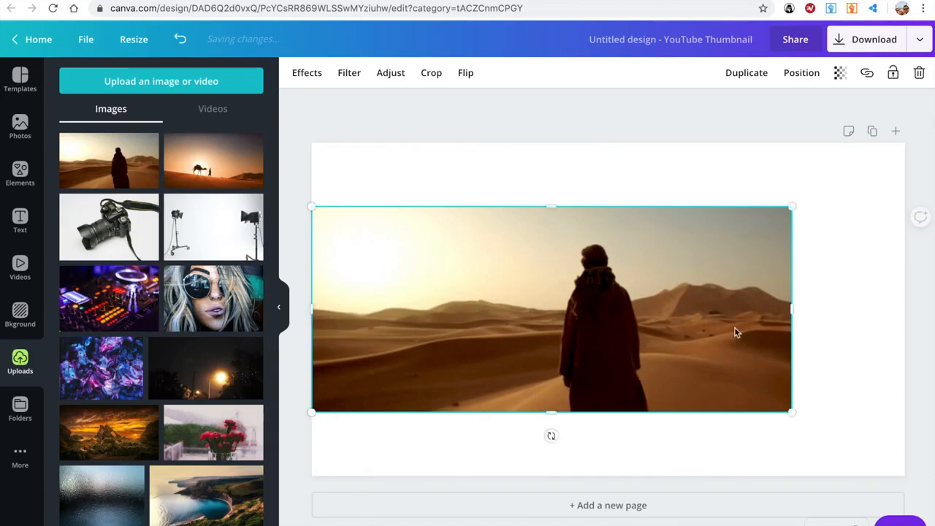
drag(792, 308, 903, 311)
drag(609, 410, 609, 471)
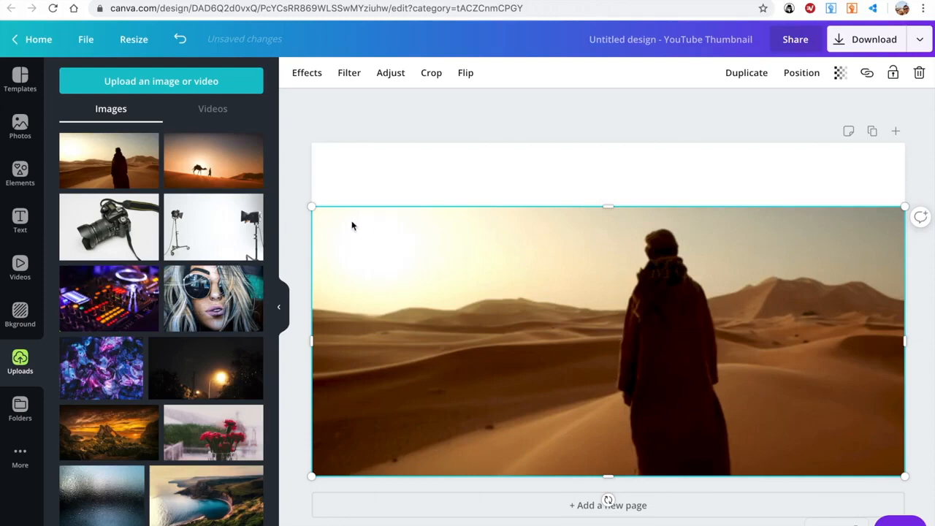
Add the uploaded camel sunset photo across the full canvas width, cropped to a band along the canvas's upper edge.
click(219, 172)
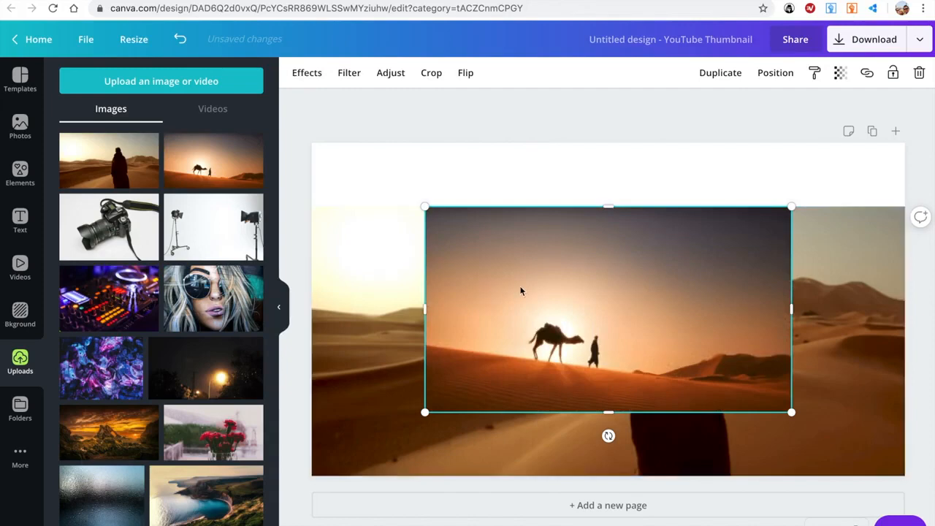
drag(388, 305, 310, 295)
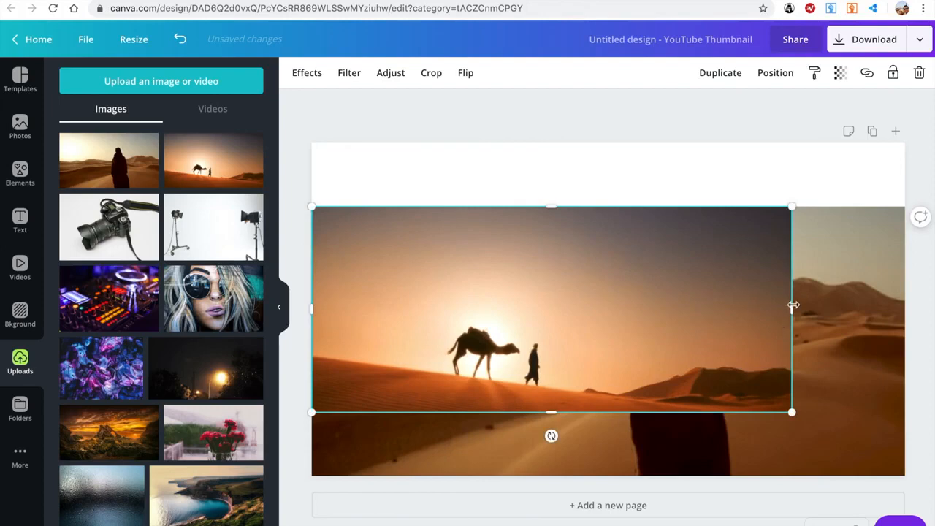
drag(848, 306, 904, 304)
drag(632, 316, 631, 244)
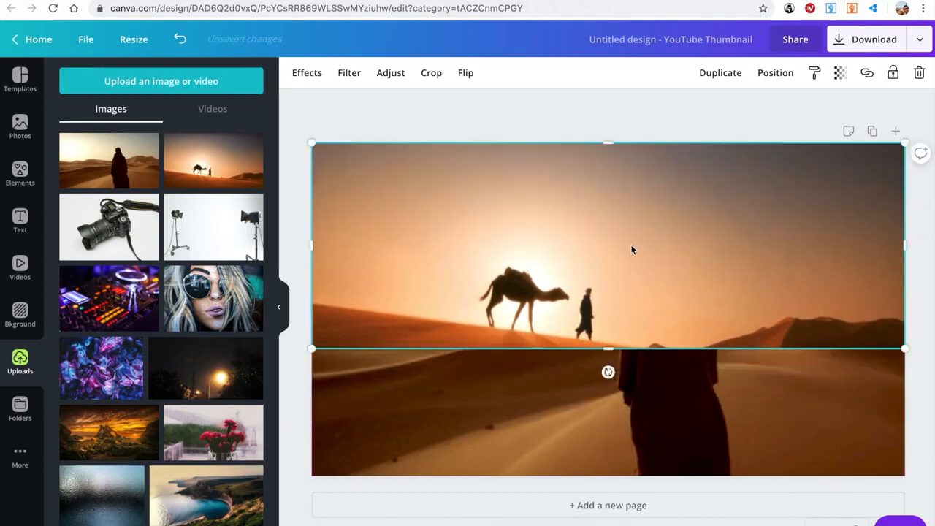
drag(609, 142, 605, 206)
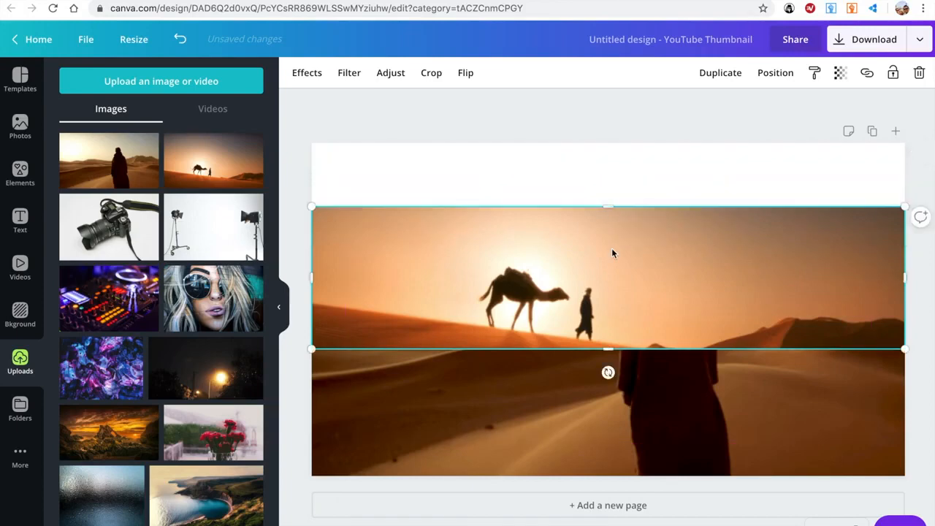
drag(609, 248, 605, 188)
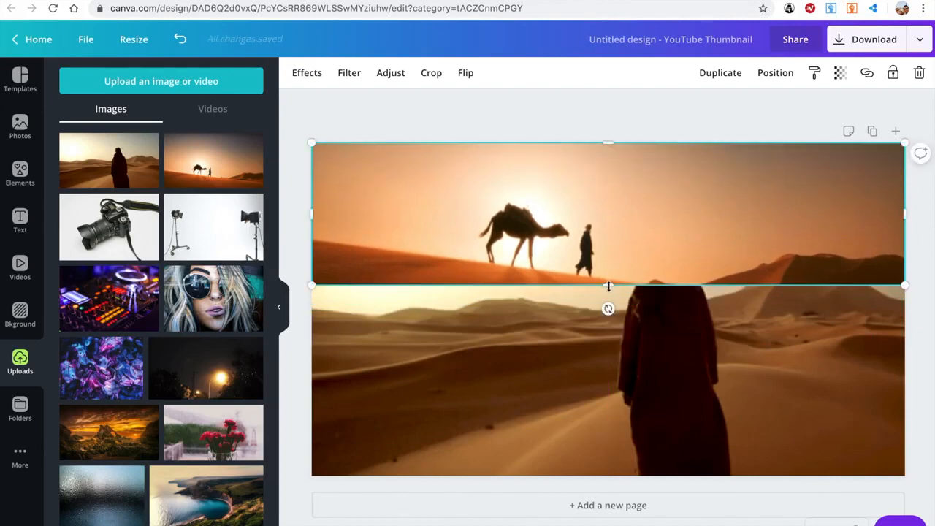
drag(608, 291, 609, 322)
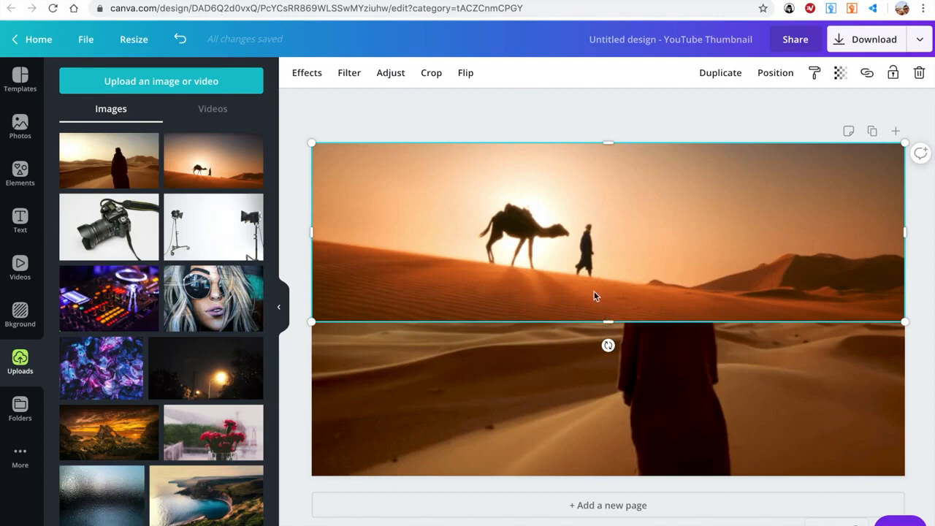
Add the uploaded MOROCCO image below the camel, stretched to the full canvas width and cropped to a height of about 409.
click(473, 372)
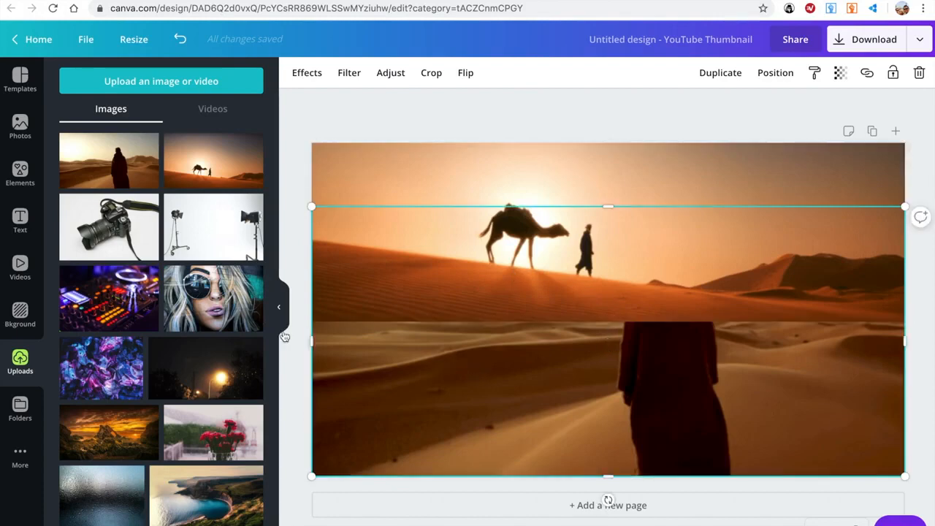
scroll(209, 328, down, 6)
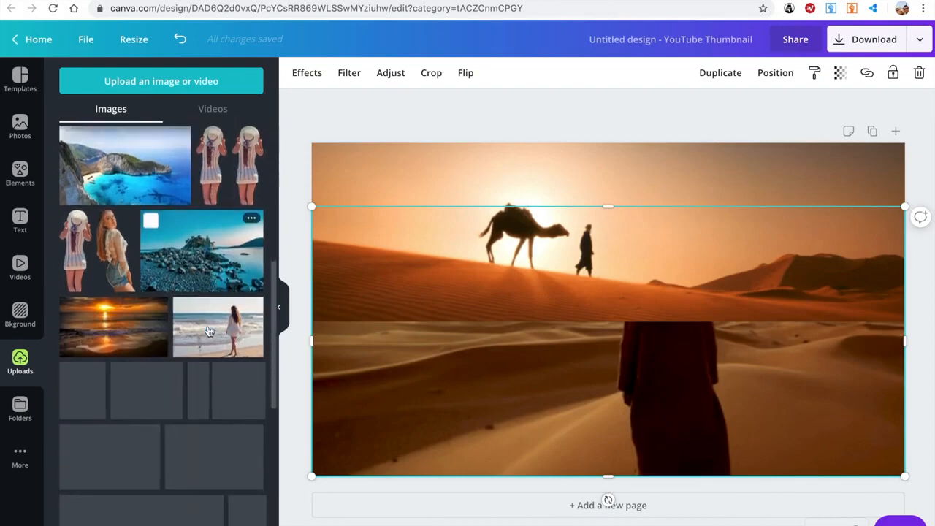
scroll(209, 331, down, 5)
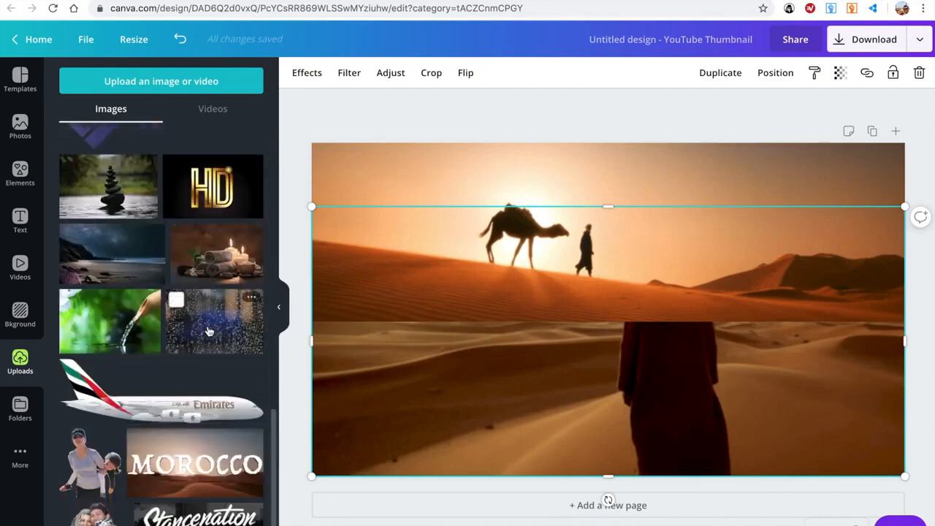
click(196, 450)
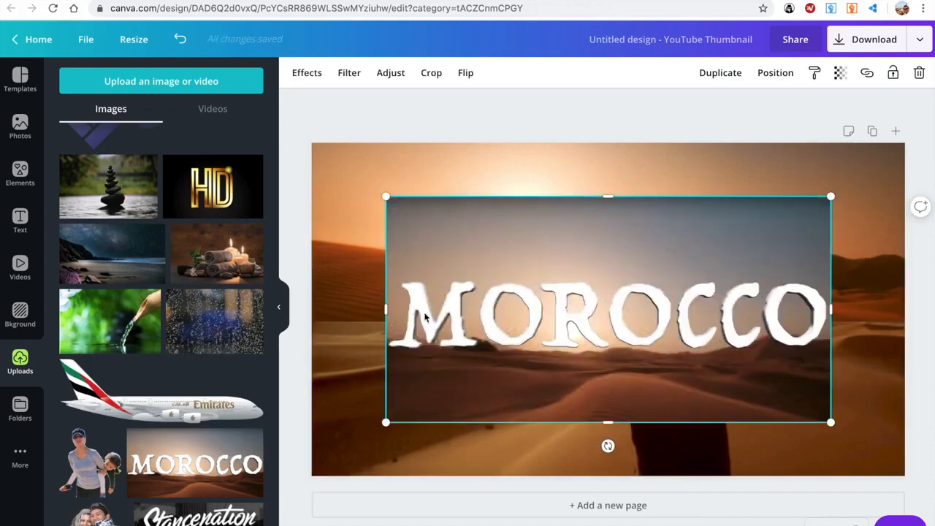
drag(376, 309, 311, 305)
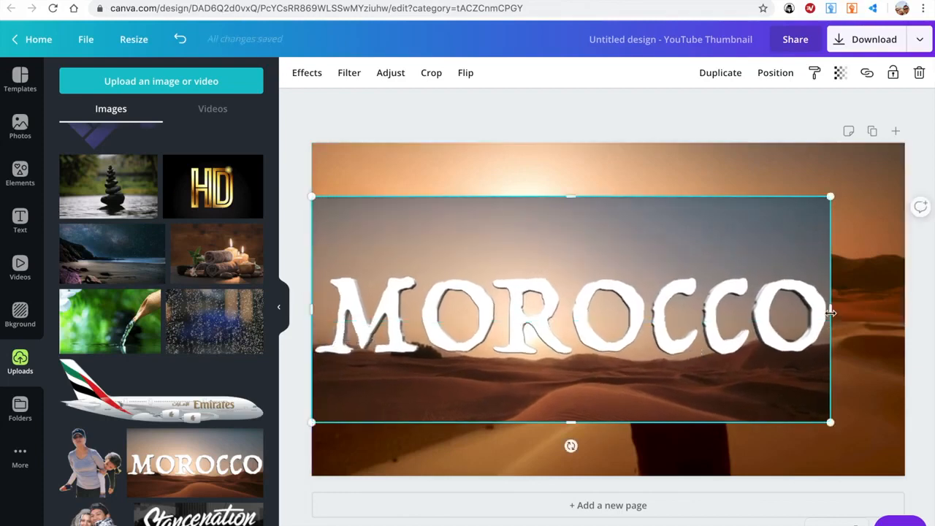
drag(874, 307, 905, 311)
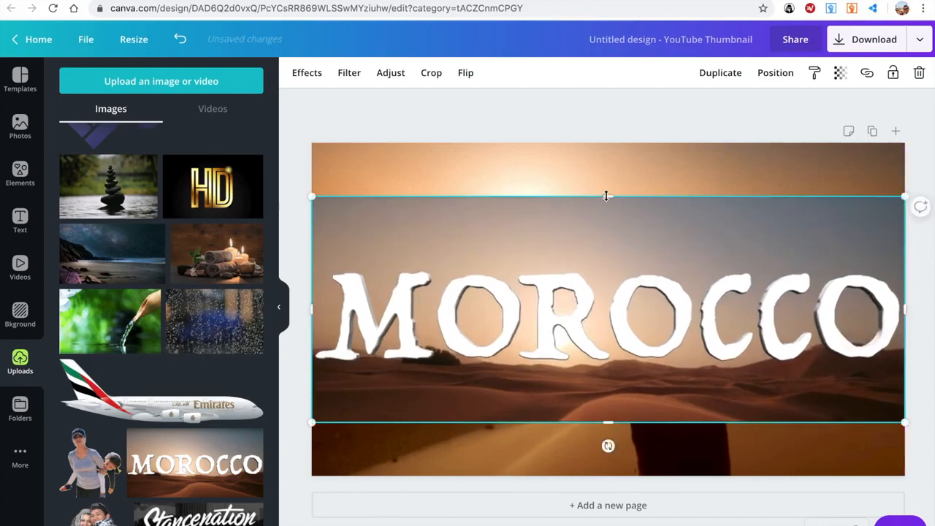
drag(607, 214, 607, 269)
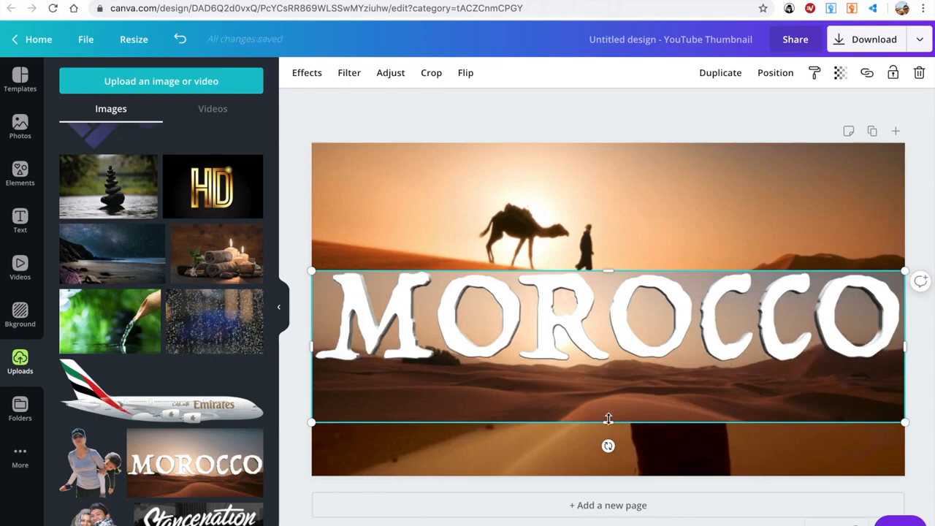
drag(608, 436, 609, 458)
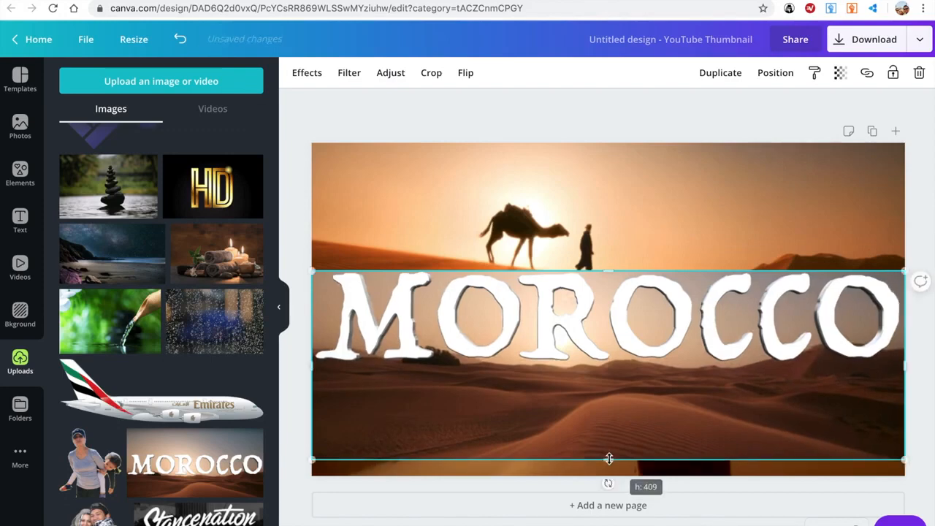
Shift the camel photo slightly upward and crop its top flush with the canvas's upper edge.
click(622, 213)
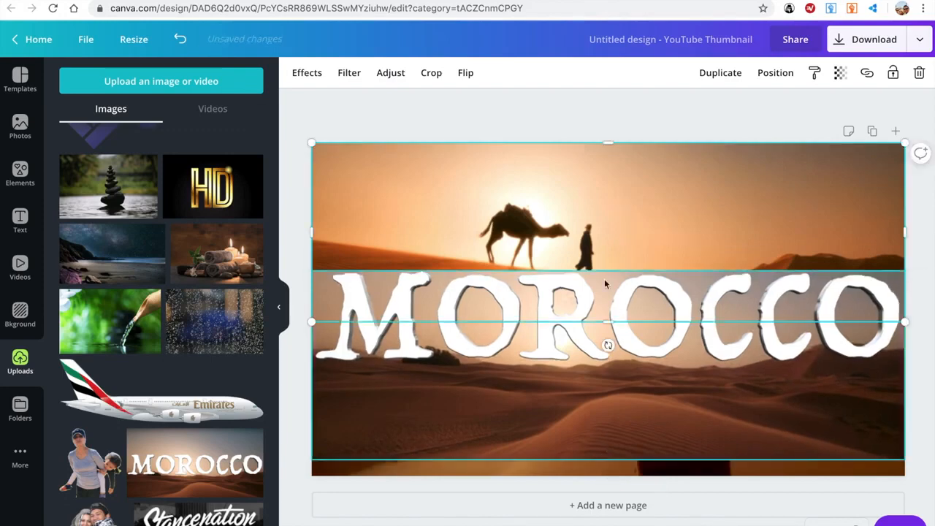
drag(615, 185, 614, 168)
drag(609, 115, 610, 140)
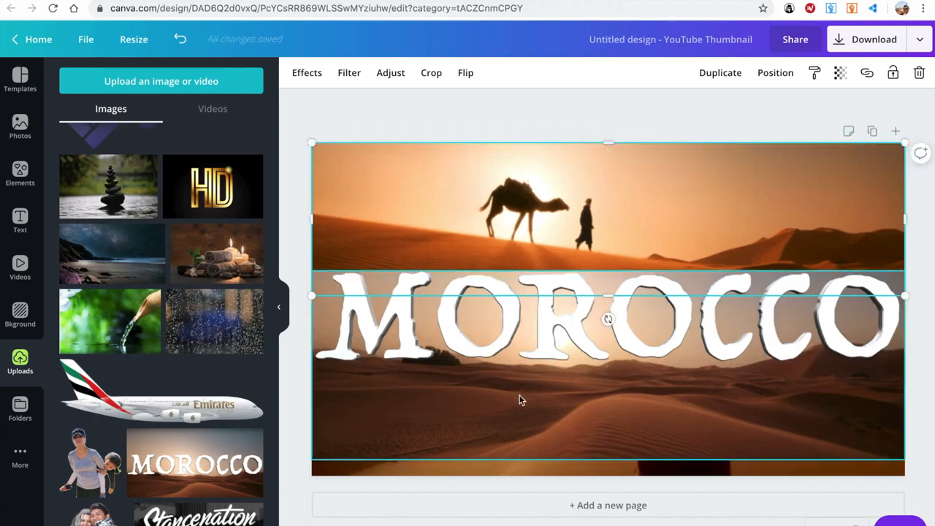
click(298, 226)
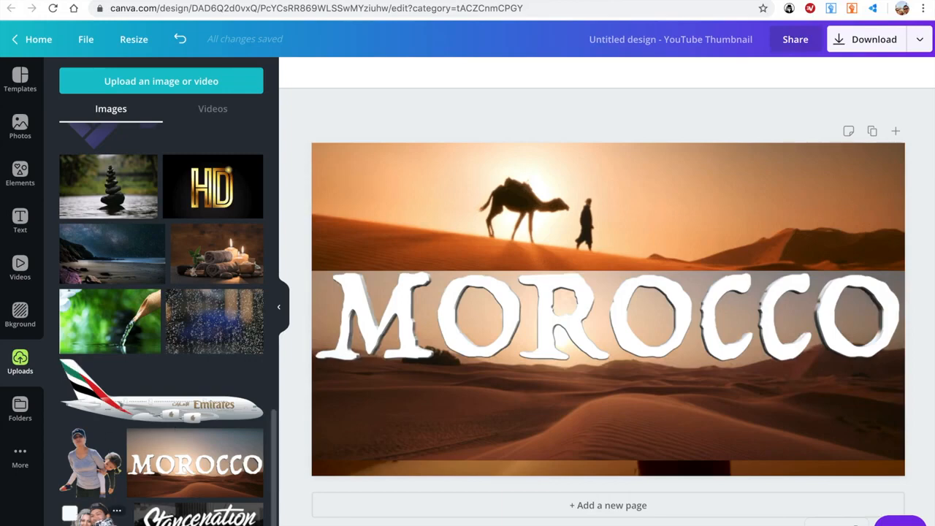
Add the uploaded cutout of the couple and place it at the canvas's lower edge, overlapping the MOROCCO lettering.
click(95, 514)
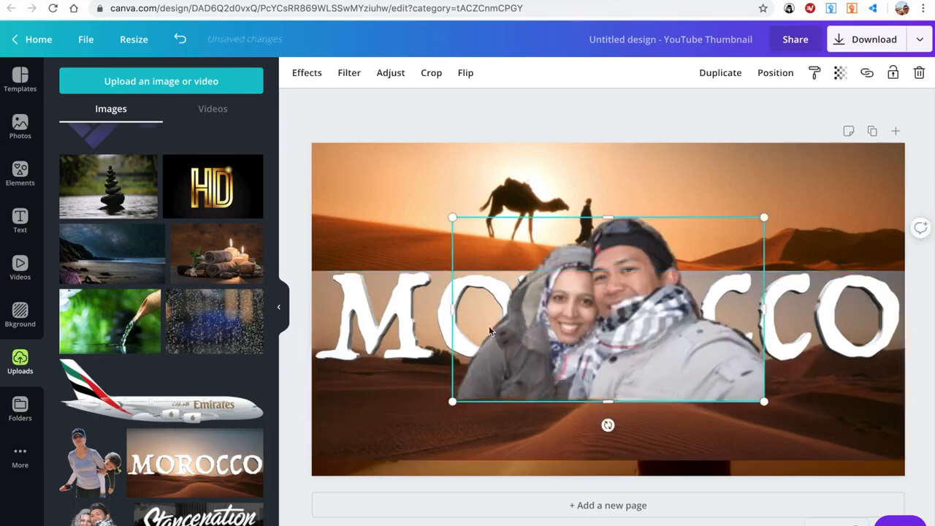
drag(564, 314, 571, 427)
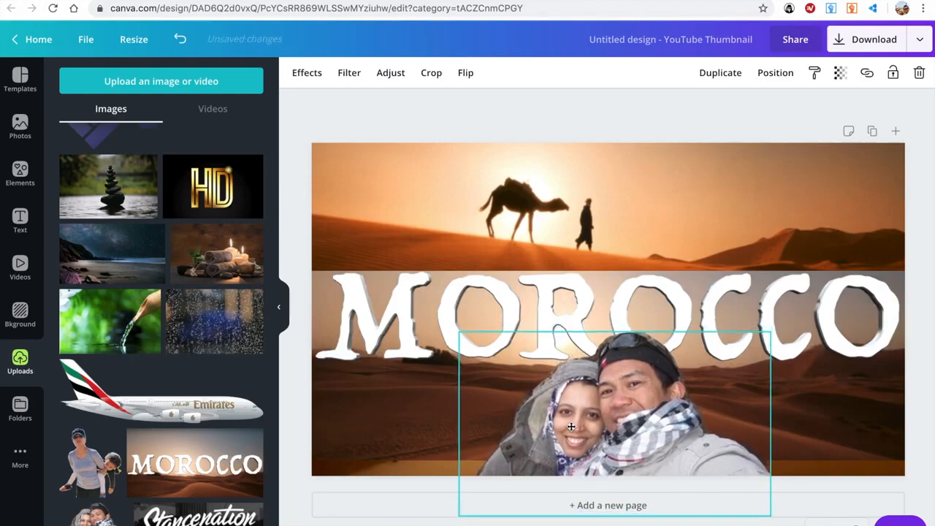
click(338, 112)
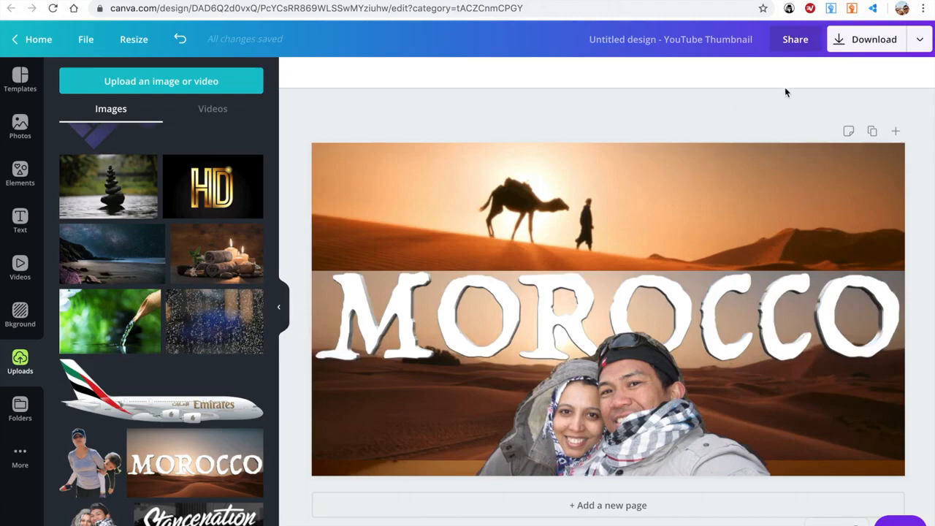
Download the thumbnail as a PNG at 1280 x 720 px.
click(875, 44)
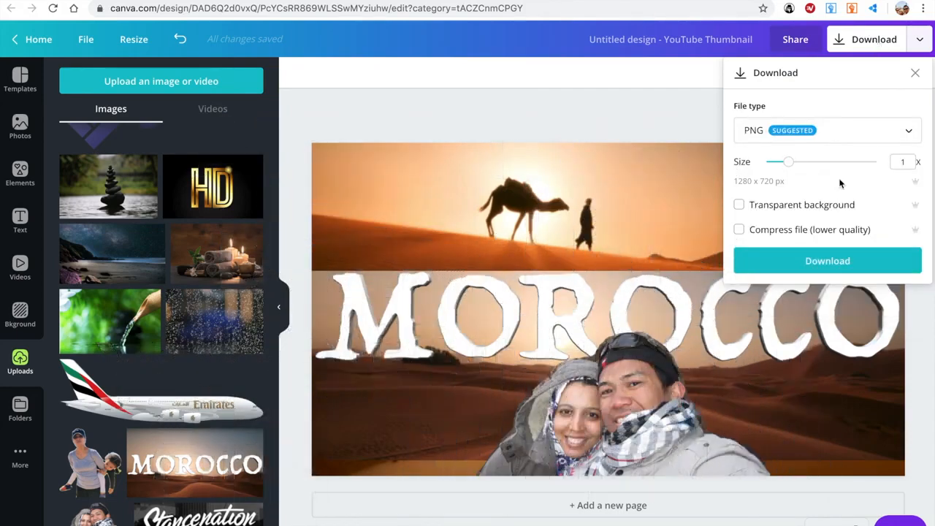
click(808, 258)
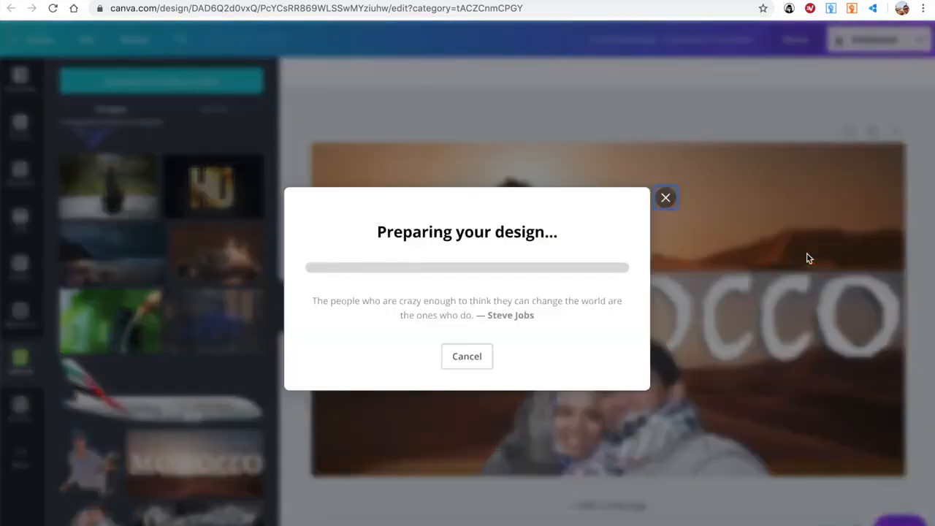